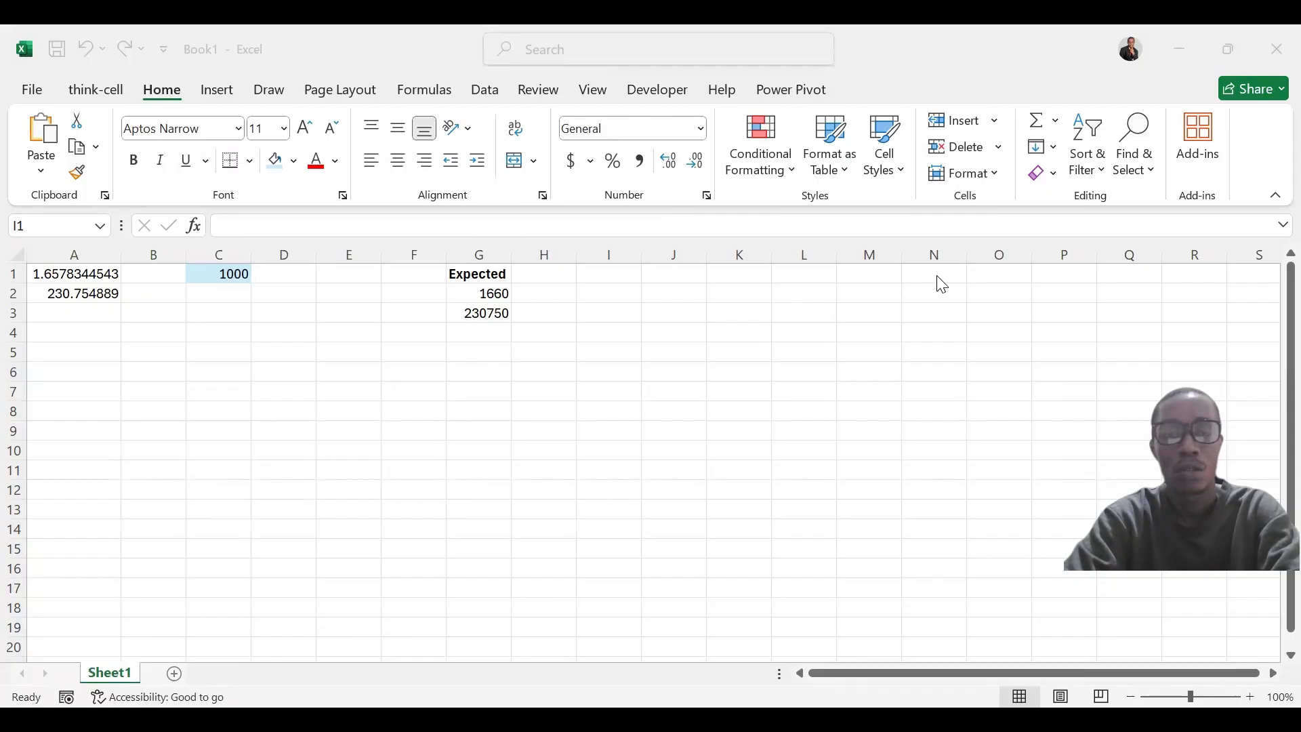
# Reduce the displayed decimals of the number in cell A1 to two decimal places
pyautogui.click(637, 314)
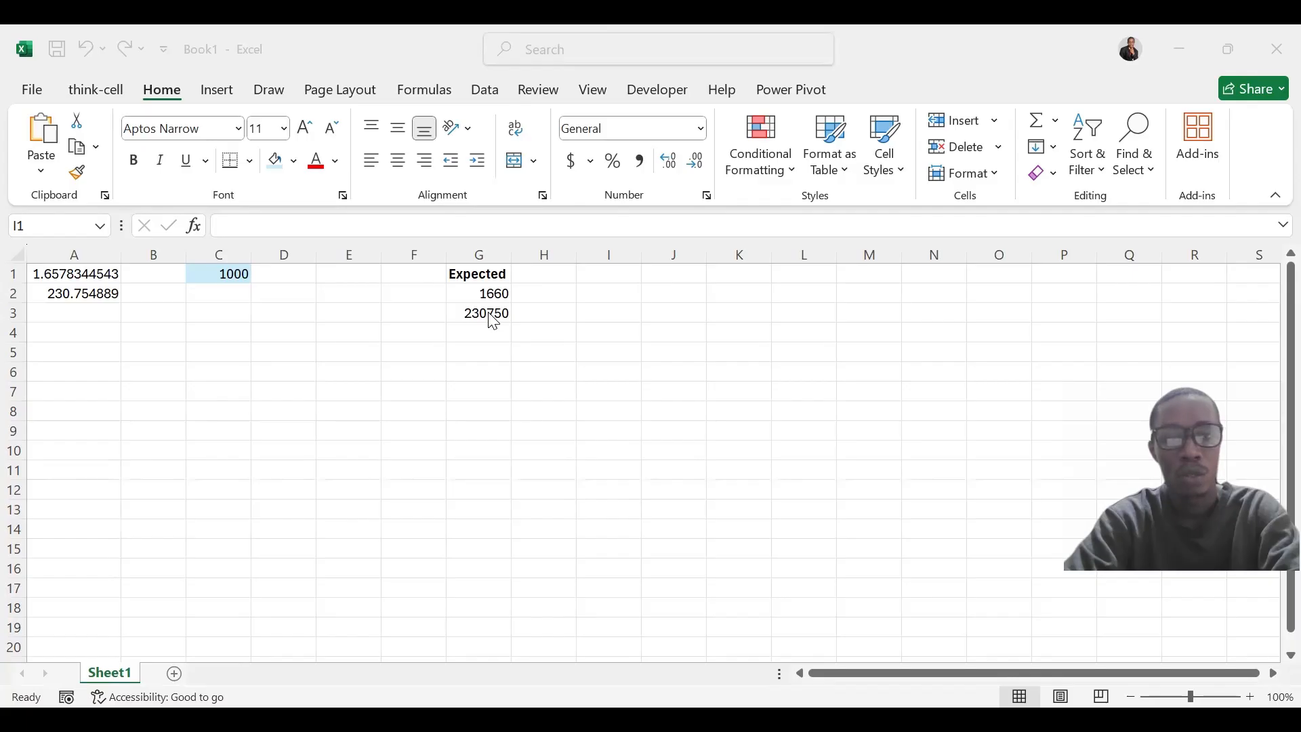
pyautogui.click(97, 279)
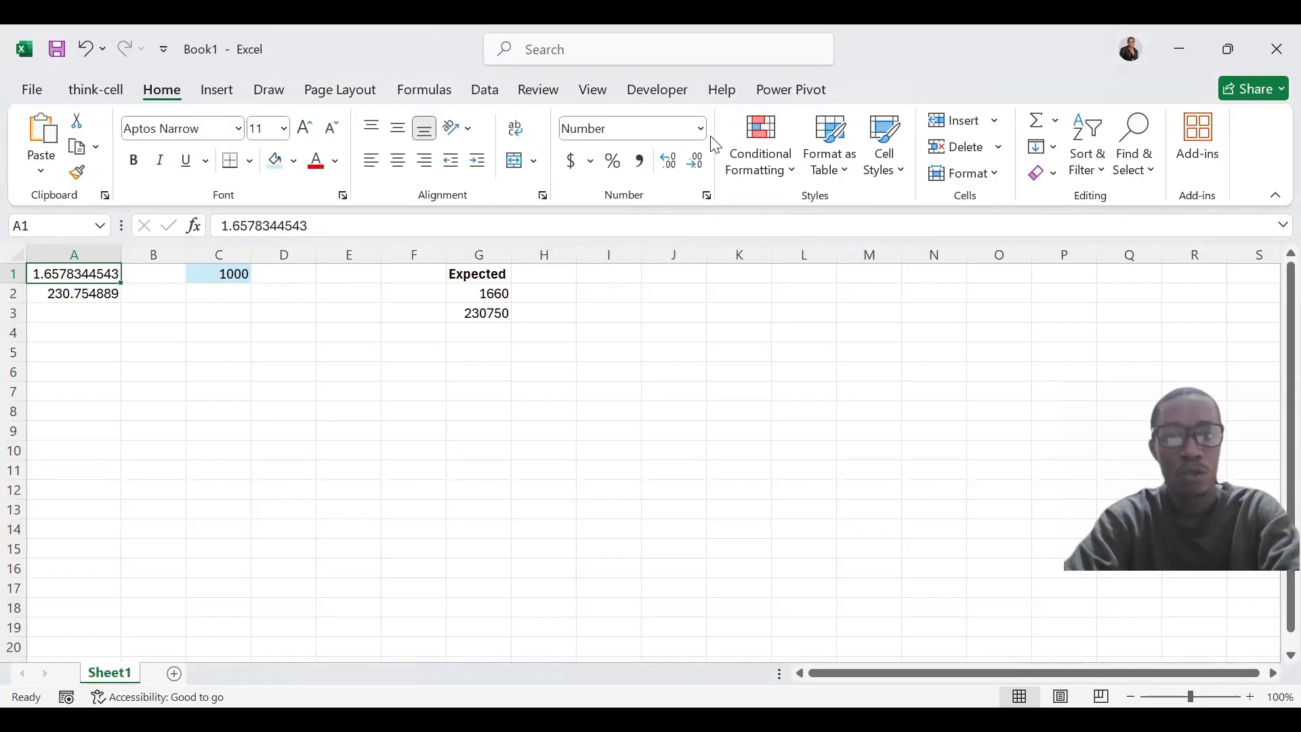
pyautogui.click(698, 162)
pyautogui.click(698, 161)
pyautogui.click(698, 161)
pyautogui.click(698, 161)
pyautogui.click(698, 161)
pyautogui.click(698, 162)
pyautogui.click(698, 161)
pyautogui.click(698, 161)
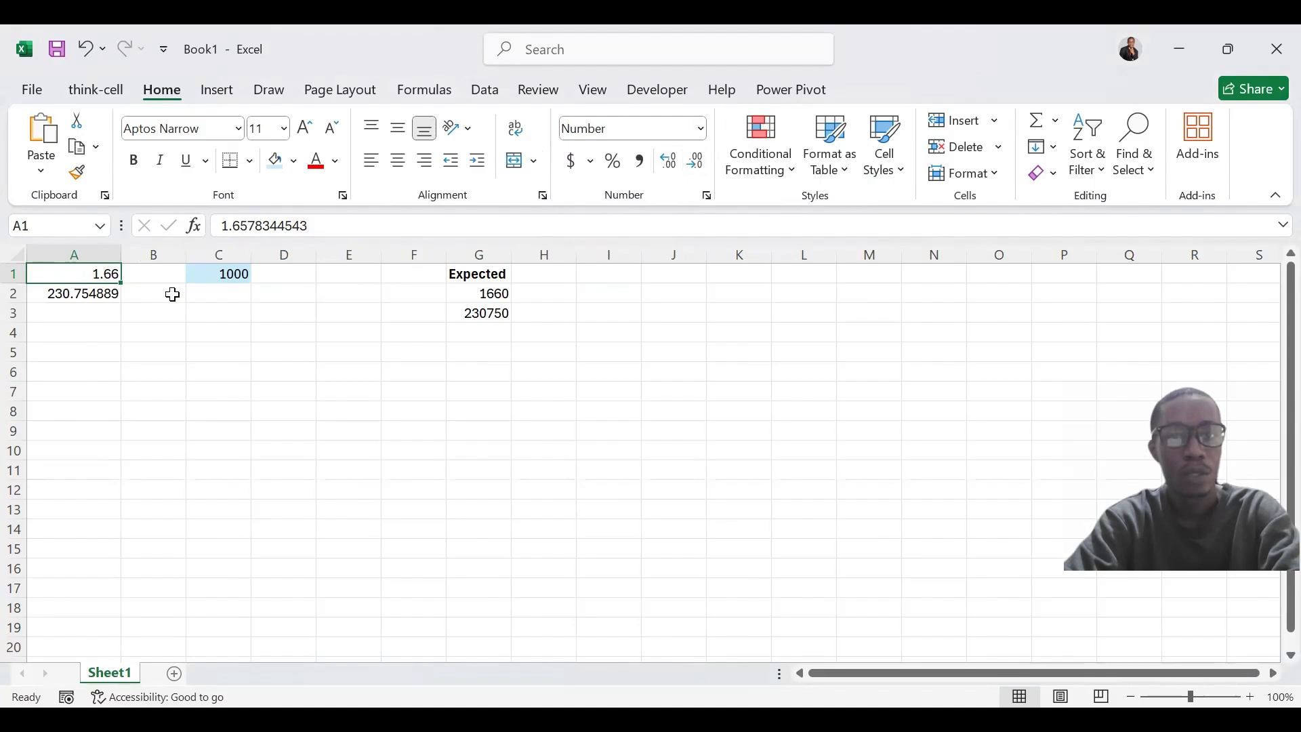
# Reduce the displayed decimals of the number in cell A2 to two decimal places
pyautogui.click(100, 295)
pyautogui.click(702, 174)
pyautogui.click(702, 174)
pyautogui.click(702, 174)
pyautogui.click(702, 174)
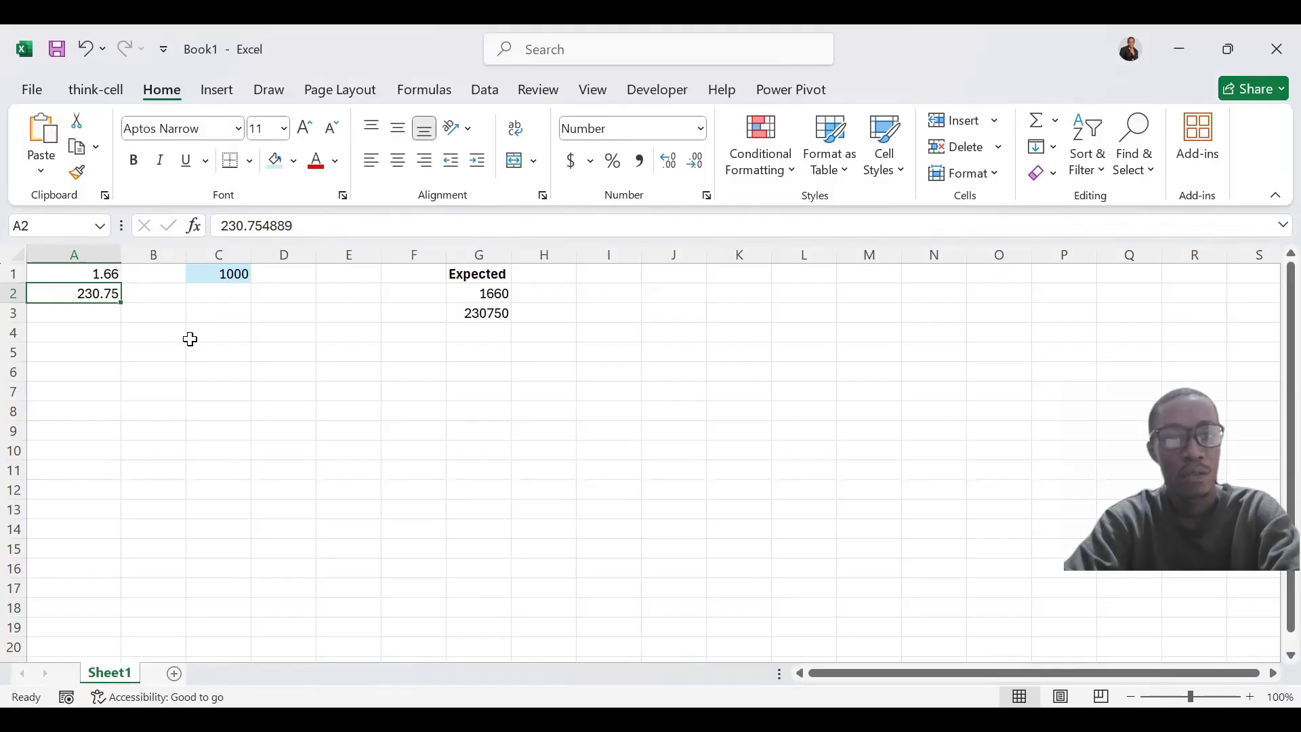
# Enter the formula =A1*C1 in cell C4 to multiply the first number by the factor
pyautogui.click(214, 331)
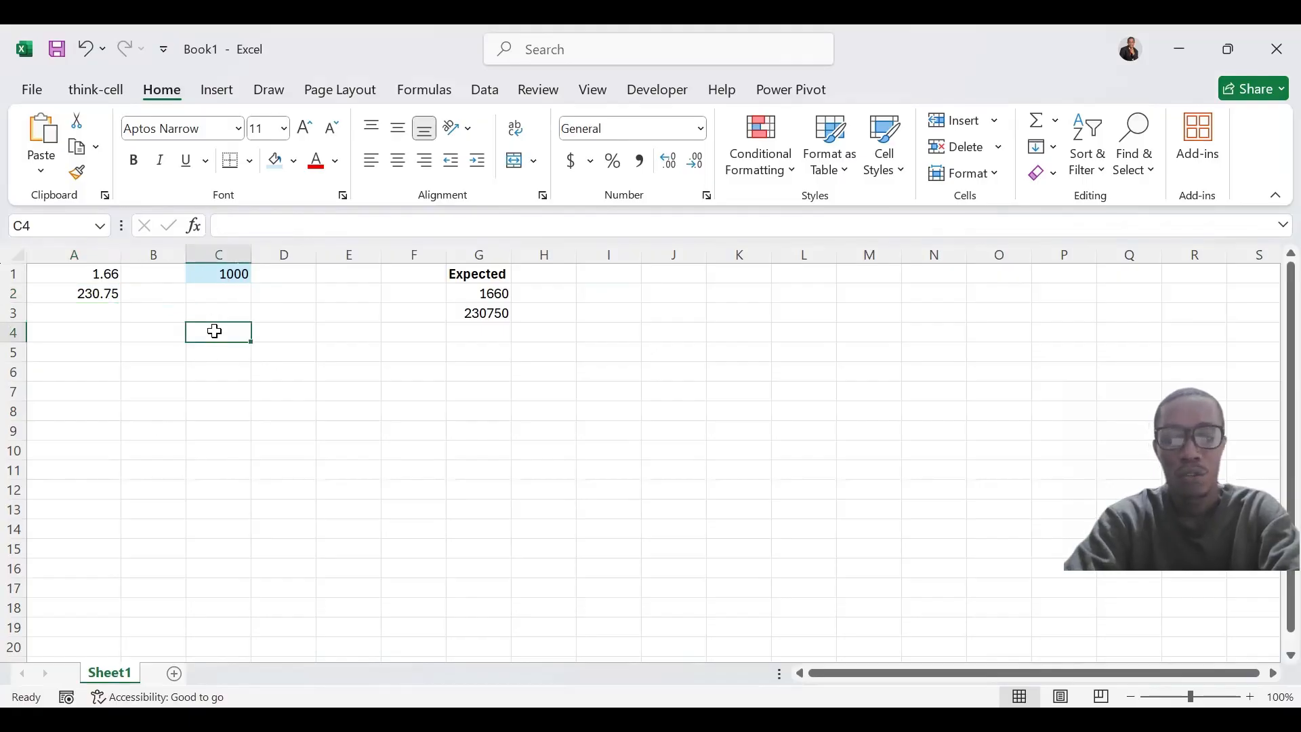
pyautogui.write('=')
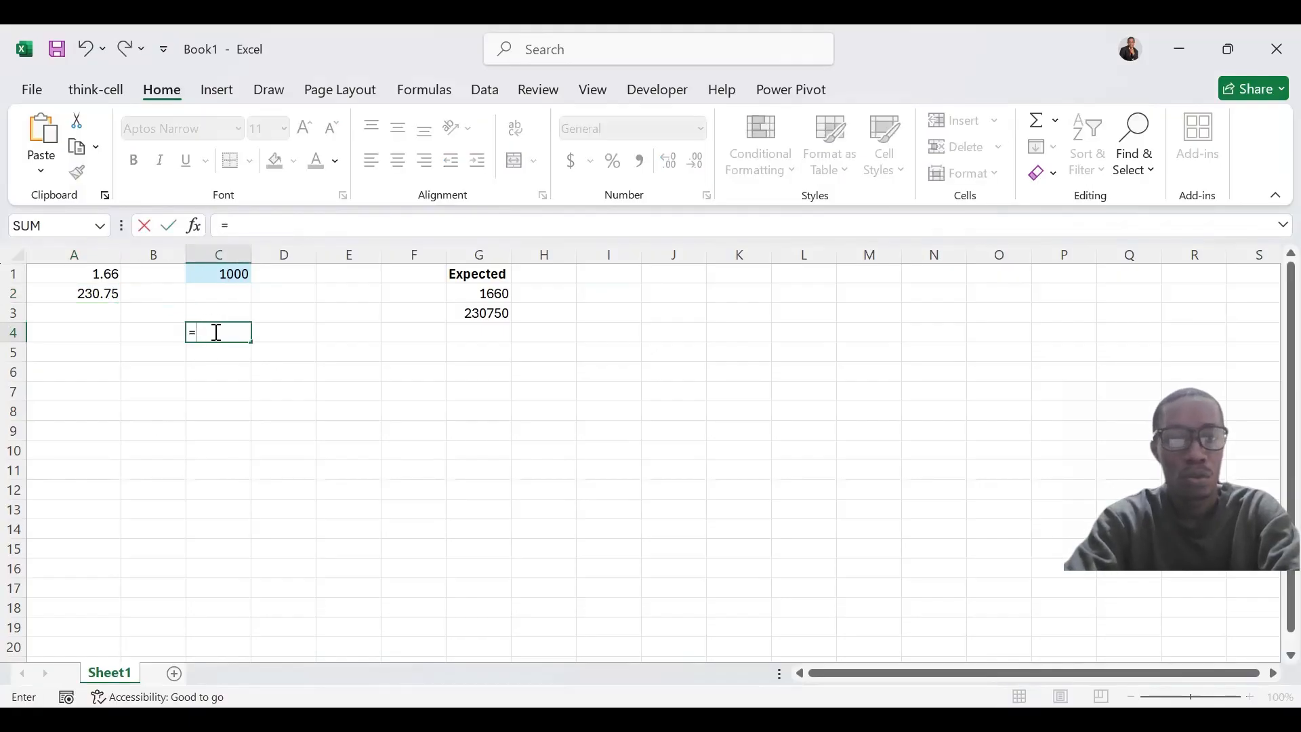
pyautogui.click(106, 272)
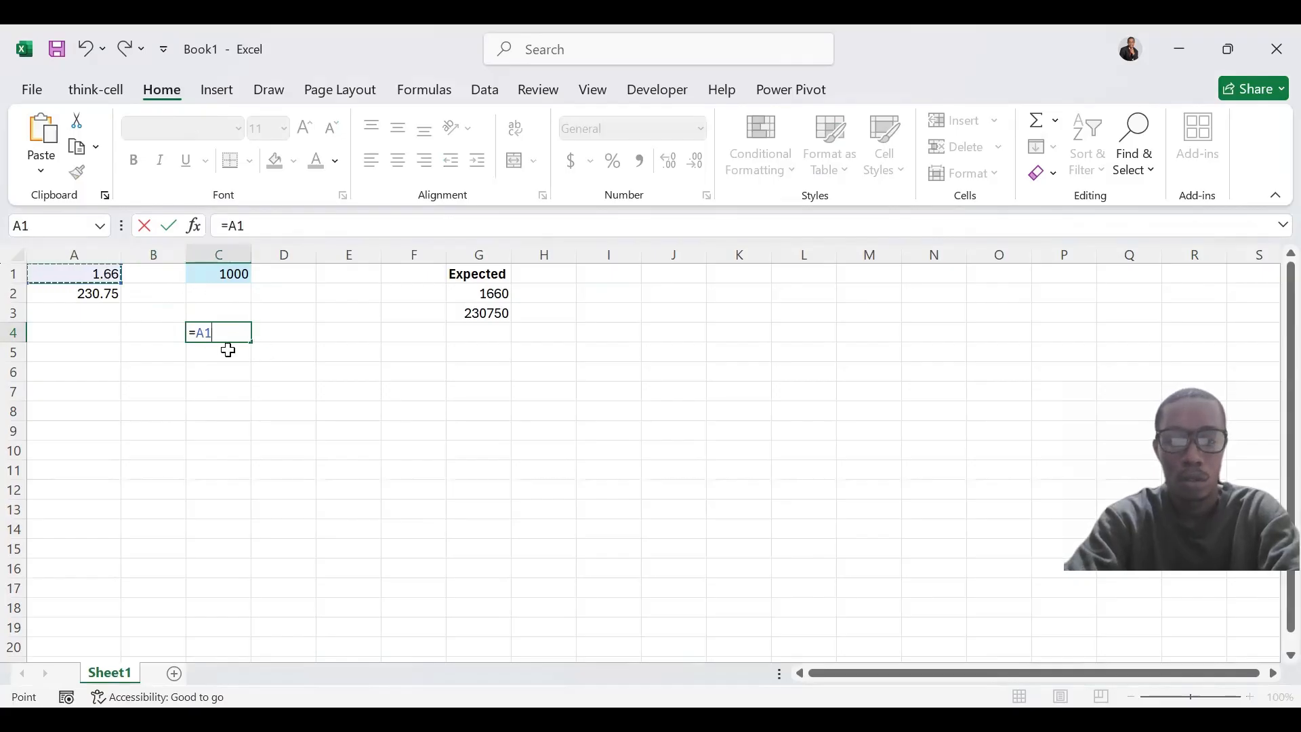
pyautogui.write('*')
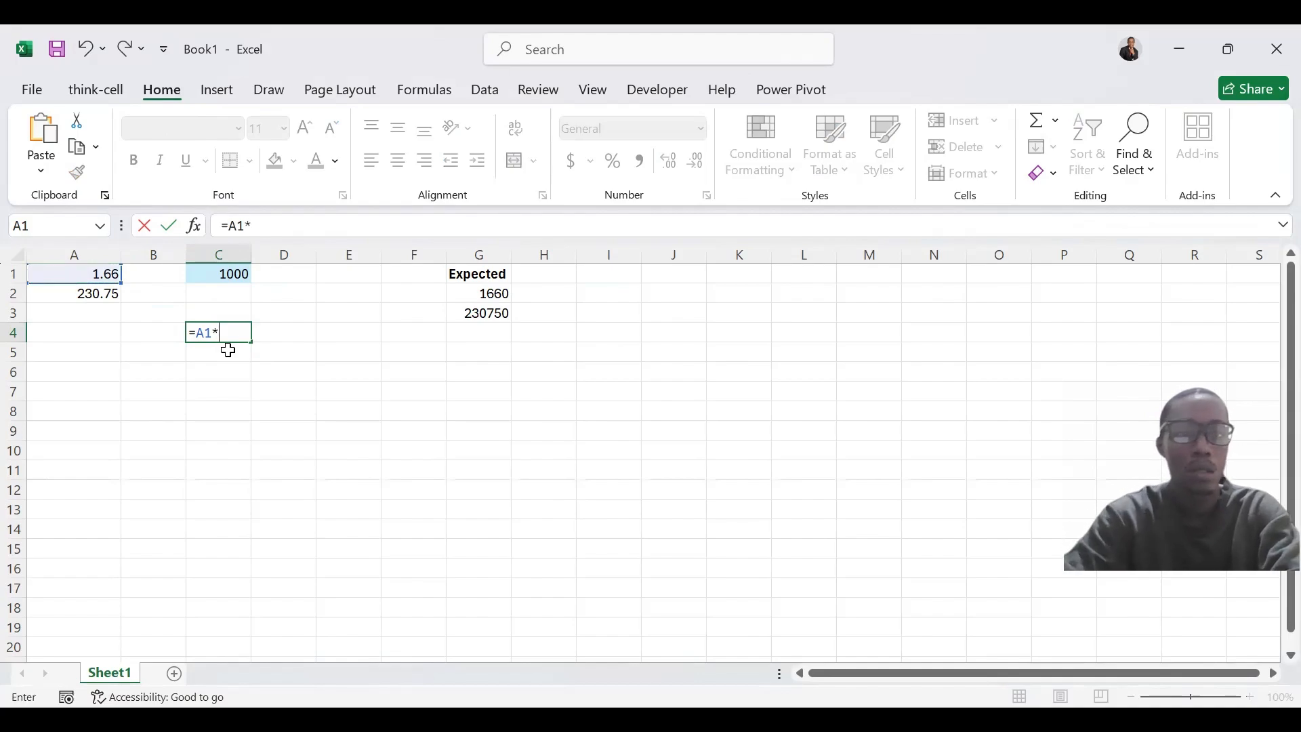
pyautogui.click(210, 275)
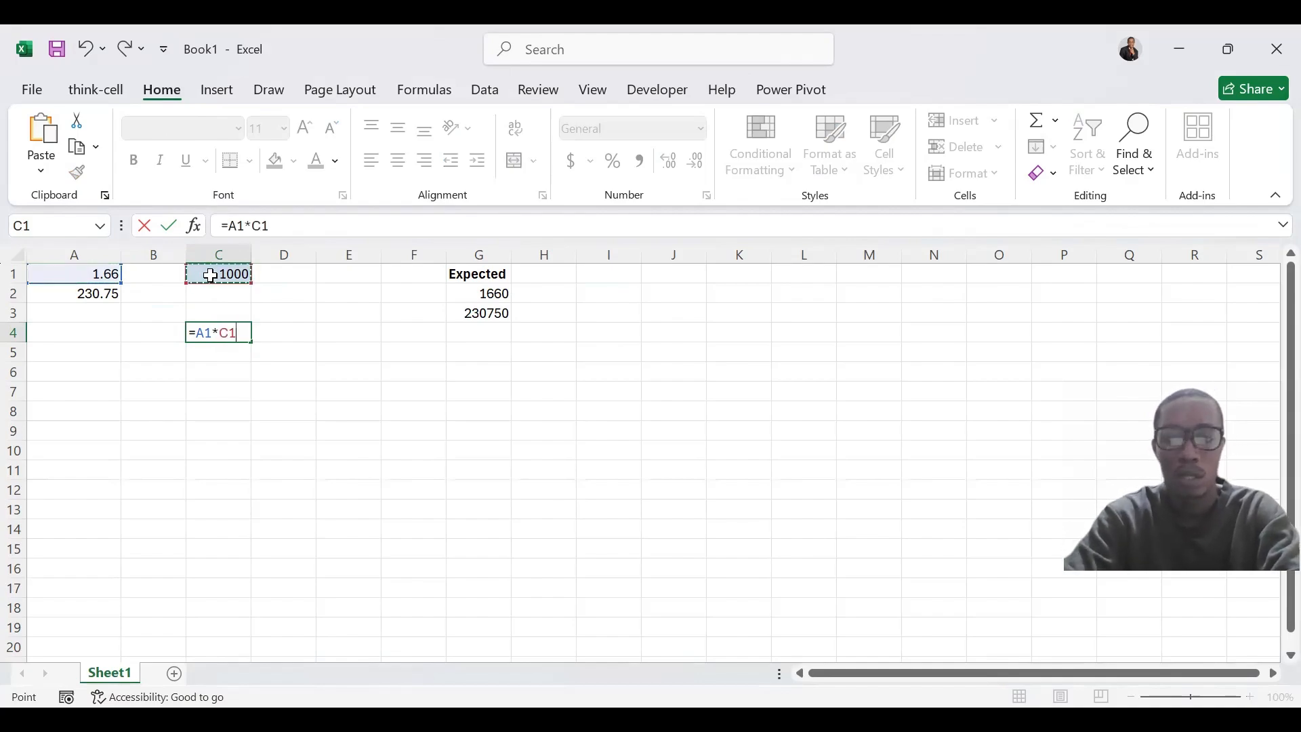
pyautogui.hotkey('ctrl', 'Return')
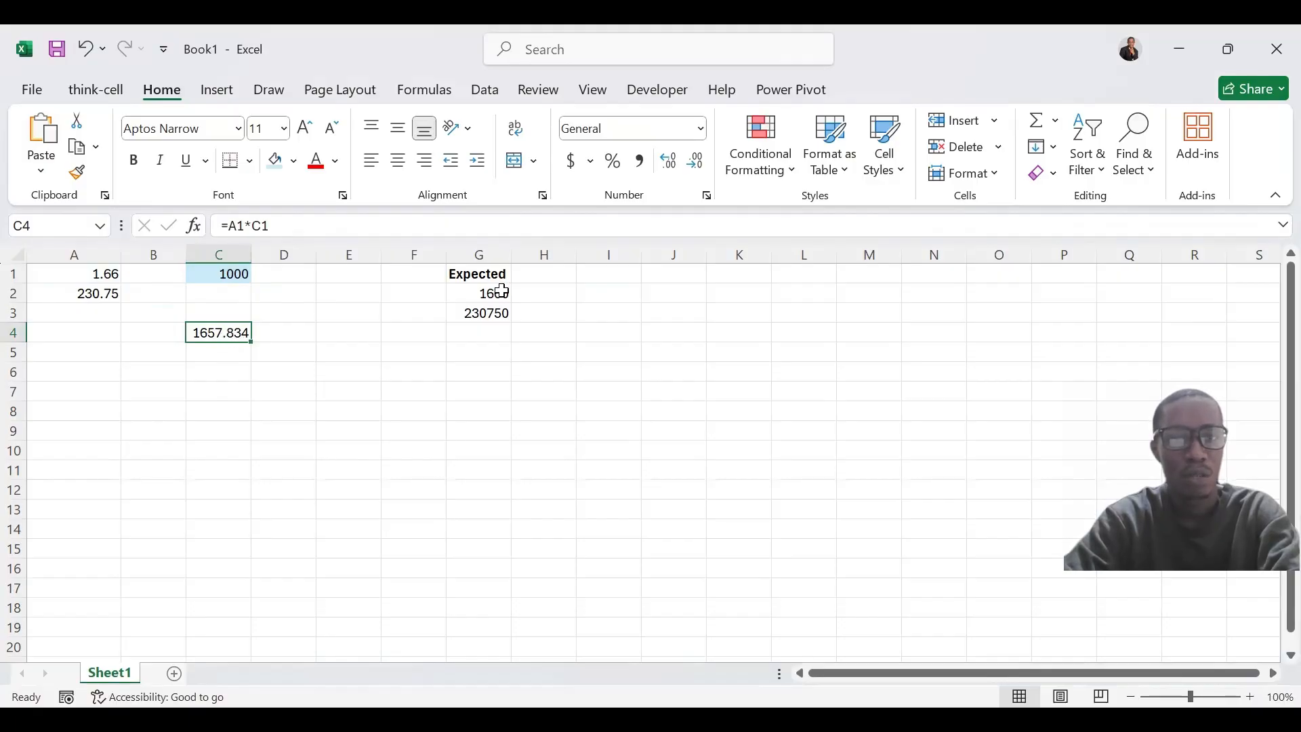
# Enter the formula =A2*C1 in cell C5 to multiply the second number by the factor
pyautogui.click(220, 354)
pyautogui.write('=')
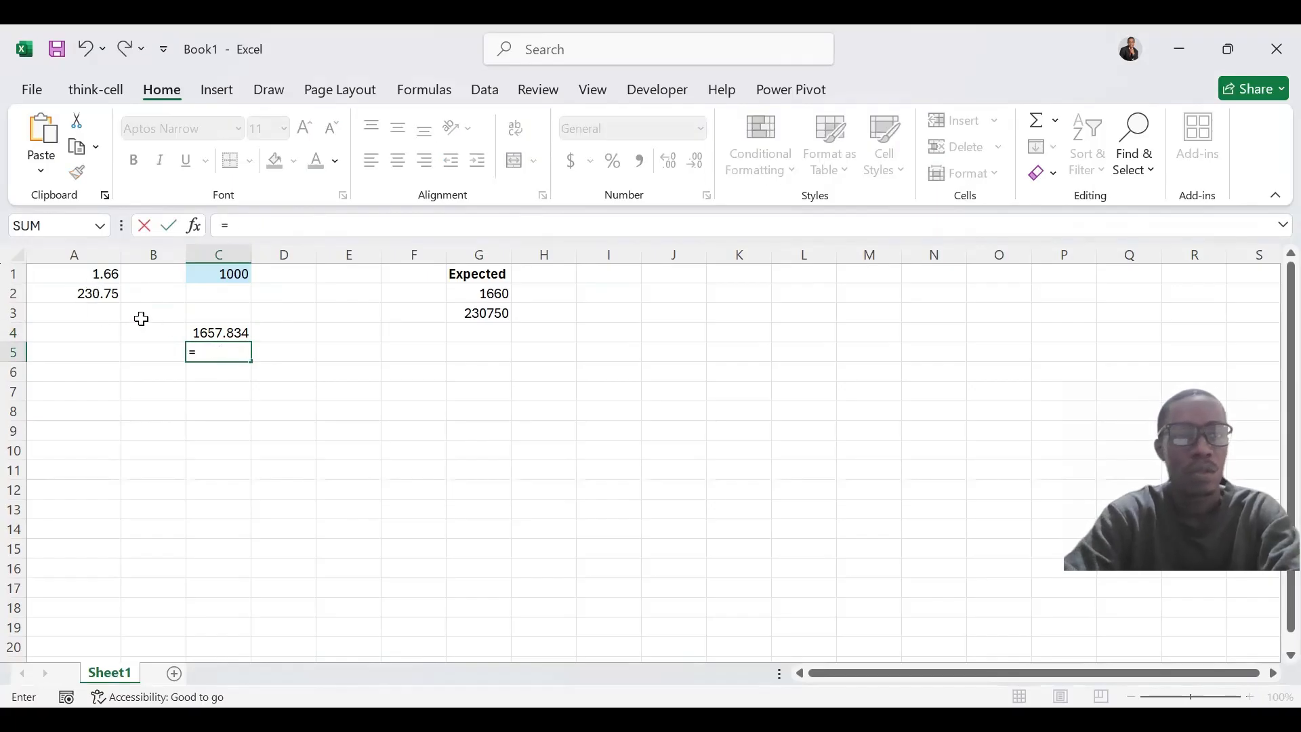
pyautogui.click(96, 292)
pyautogui.write('*')
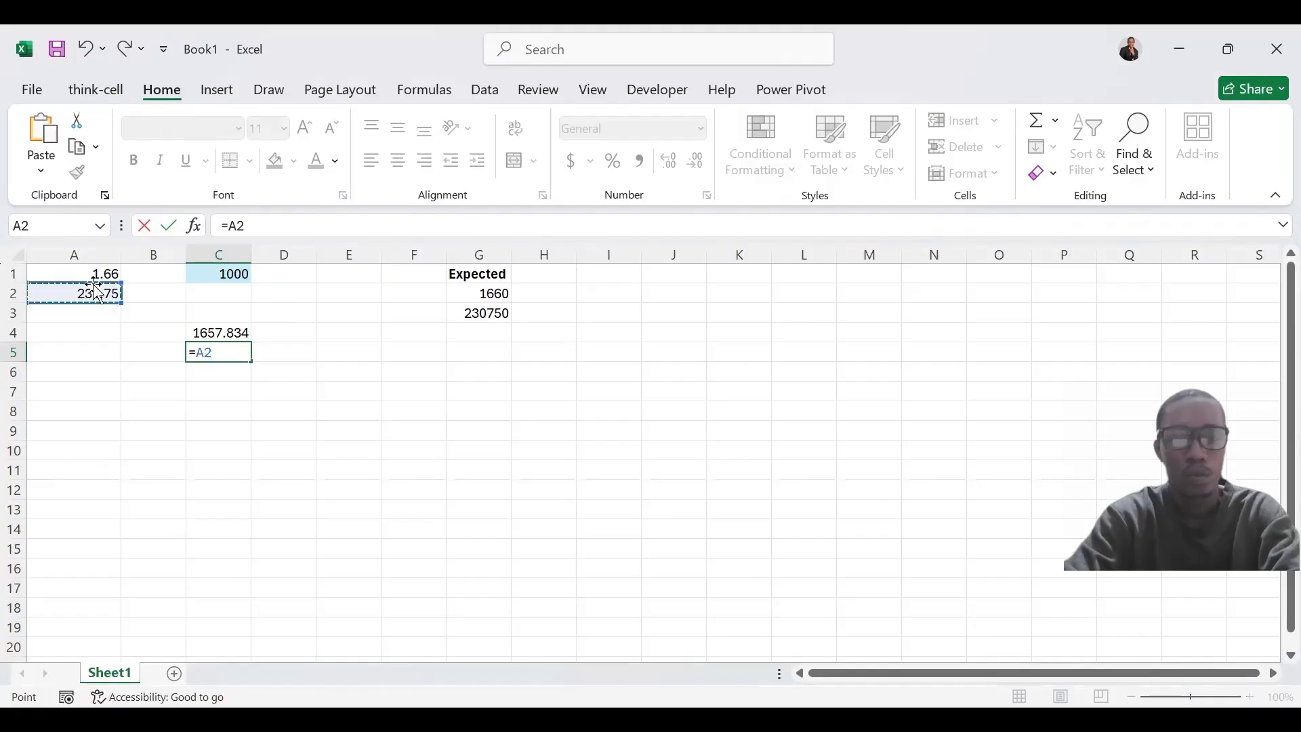
pyautogui.click(212, 275)
pyautogui.hotkey('ctrl', 'Return')
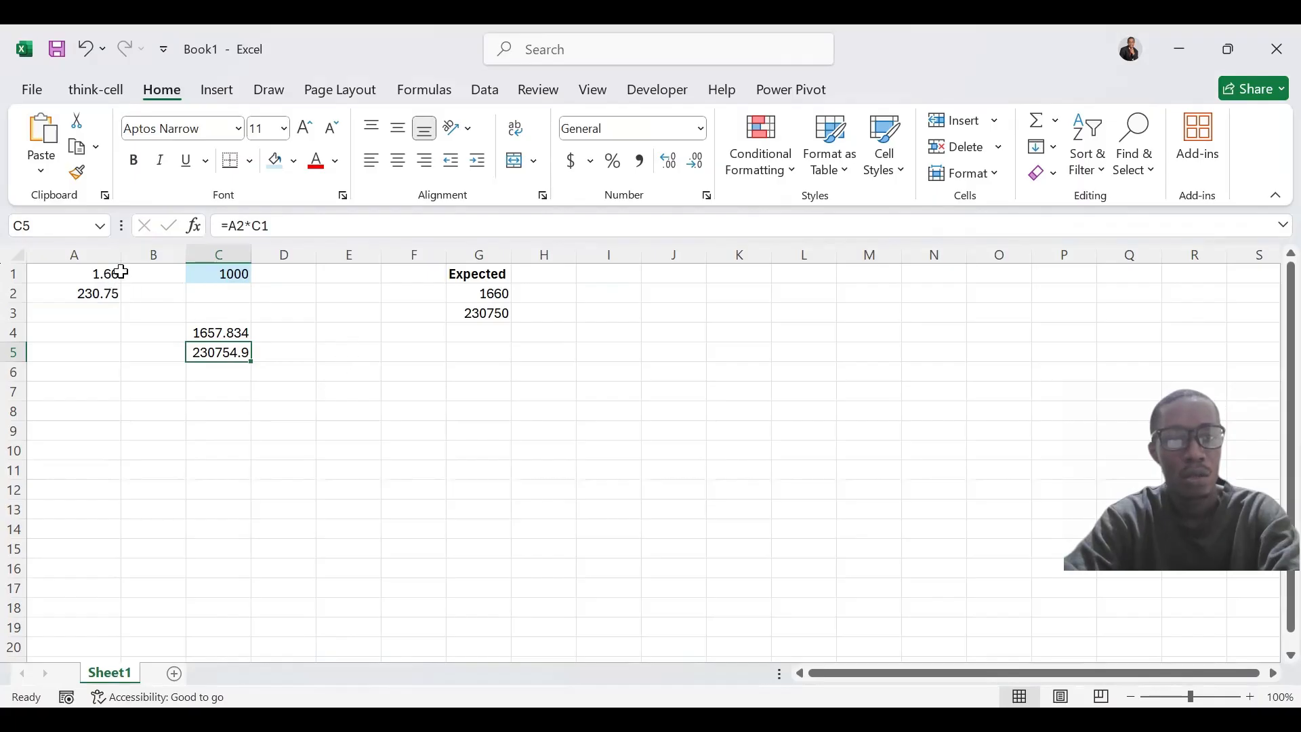
# Enter the formula =ROUND(A1,2)*C1 in cell E4 to round the first number before multiplying
pyautogui.click(312, 334)
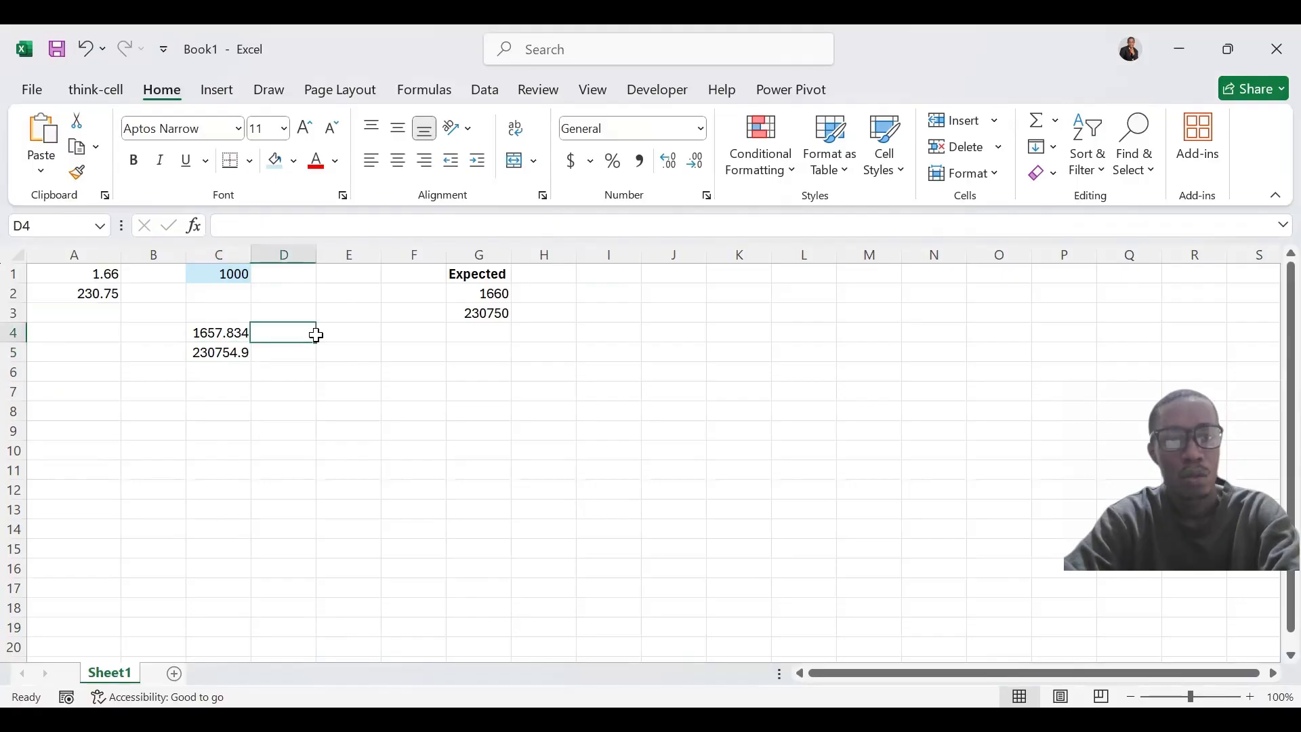
pyautogui.click(326, 334)
pyautogui.write('=')
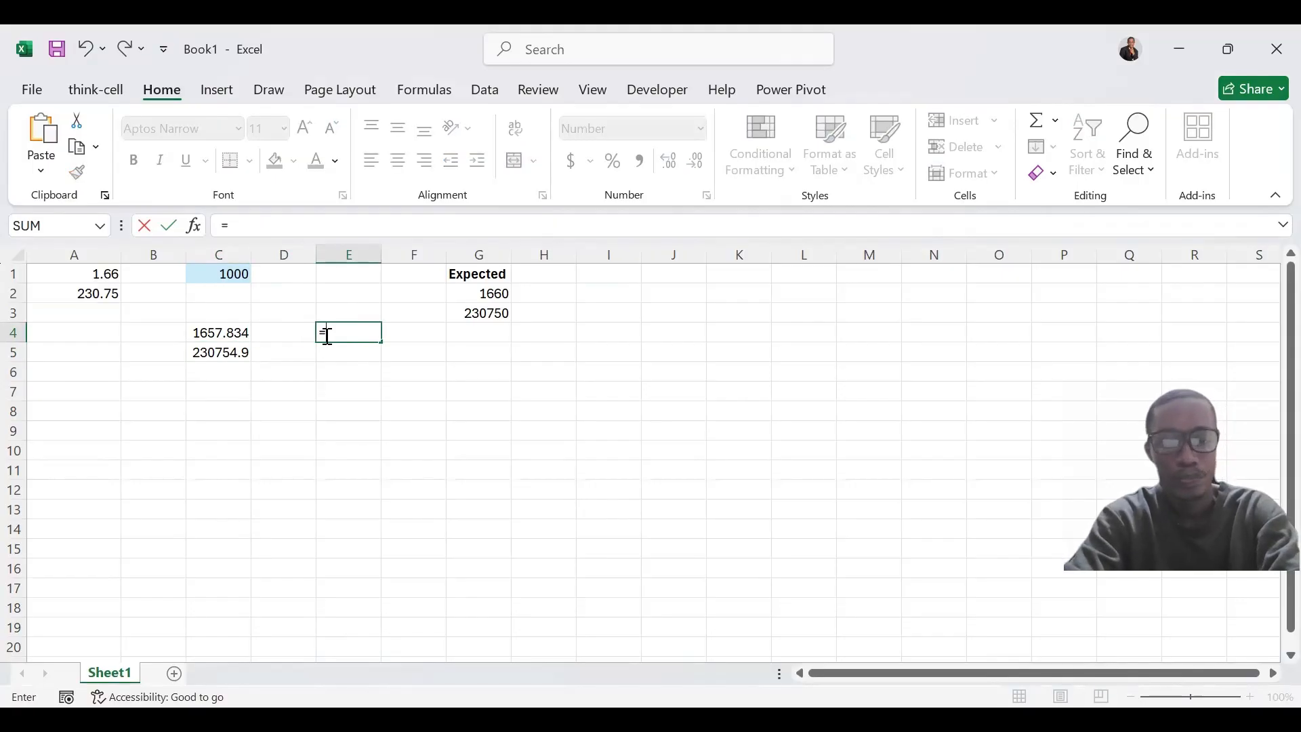
pyautogui.write('roun')
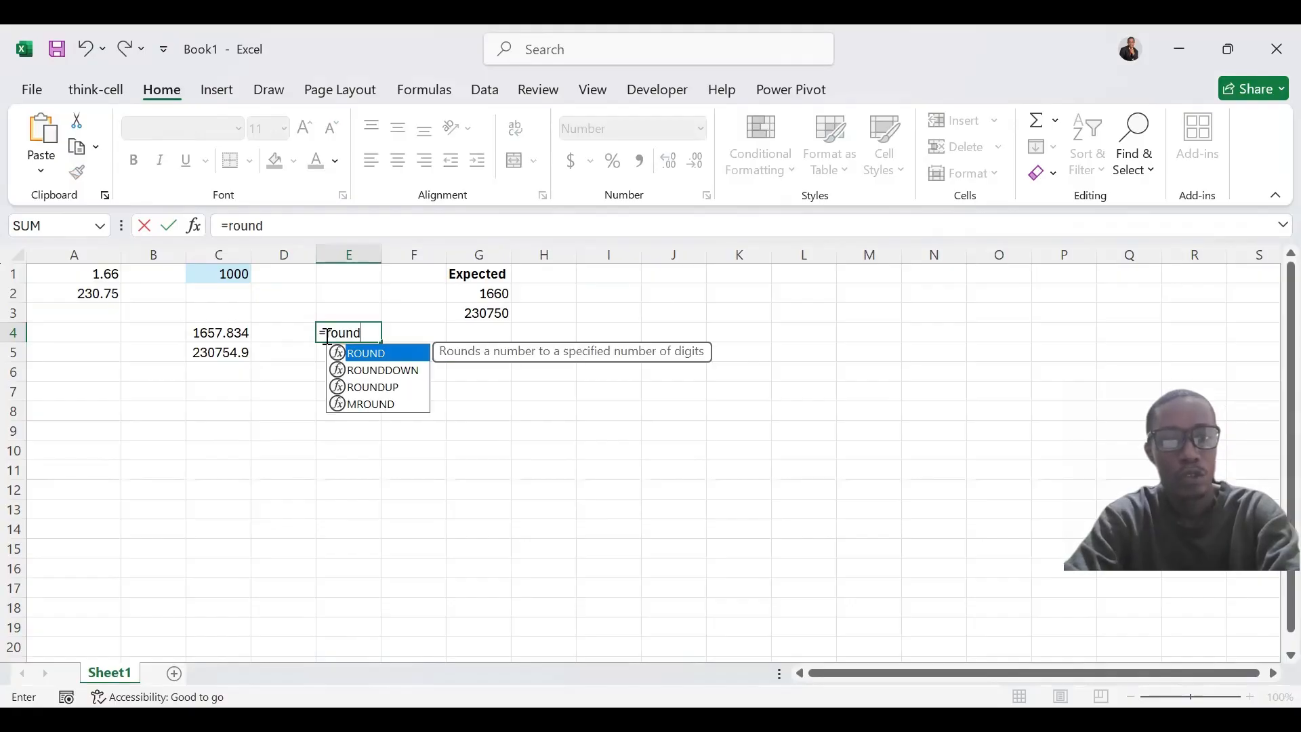
pyautogui.write('d')
pyautogui.press('Tab')
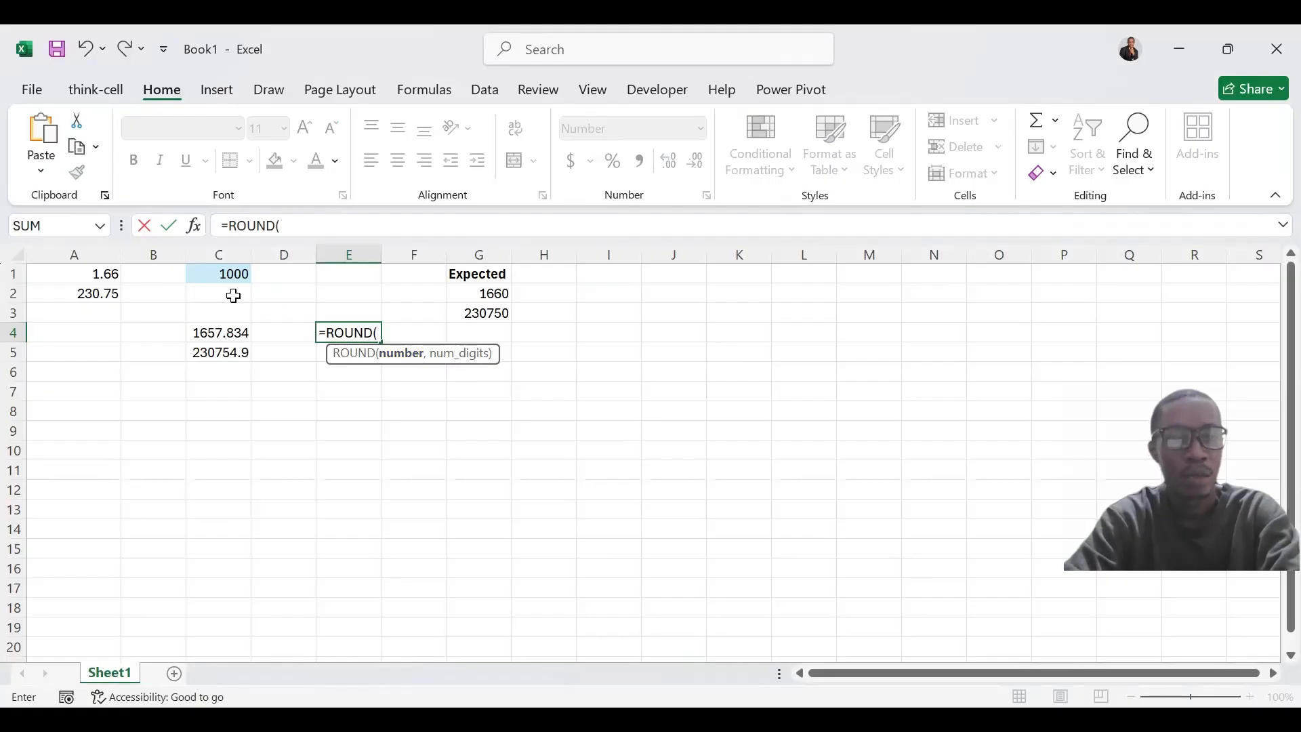
pyautogui.click(93, 276)
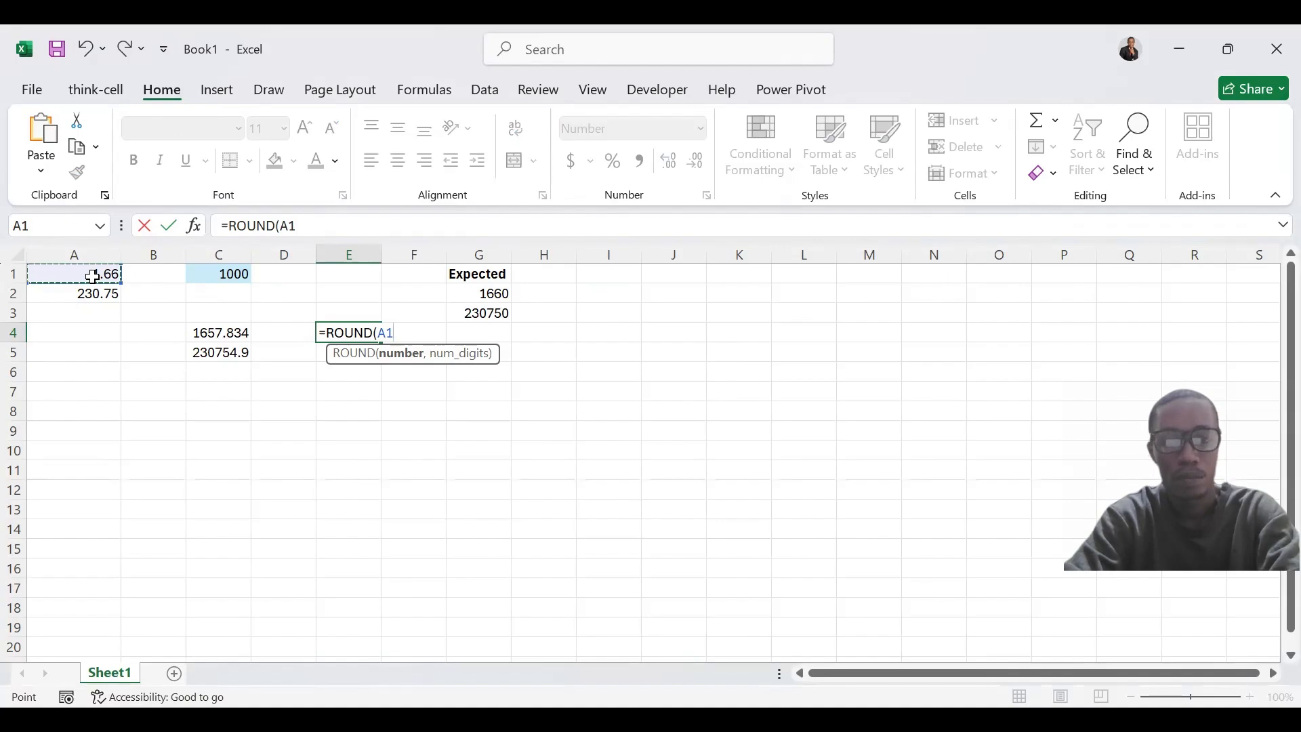
pyautogui.write(',2')
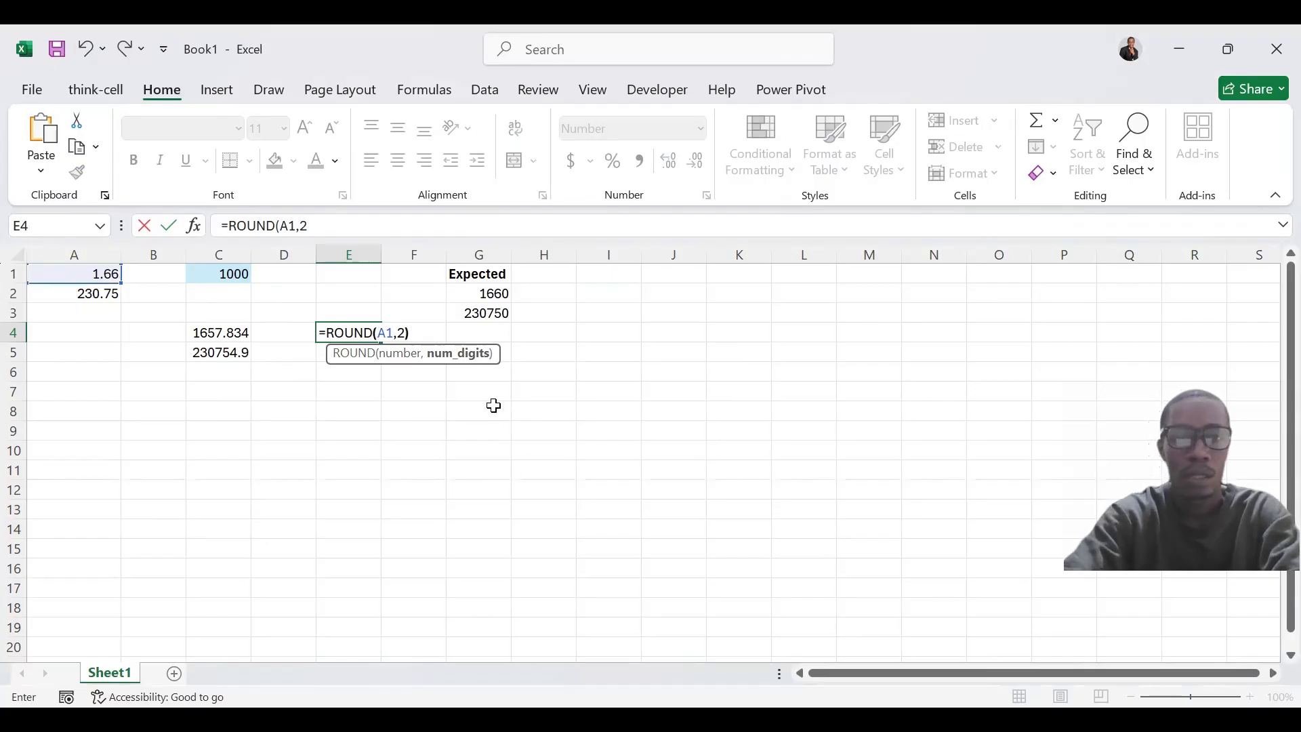
pyautogui.write(')*')
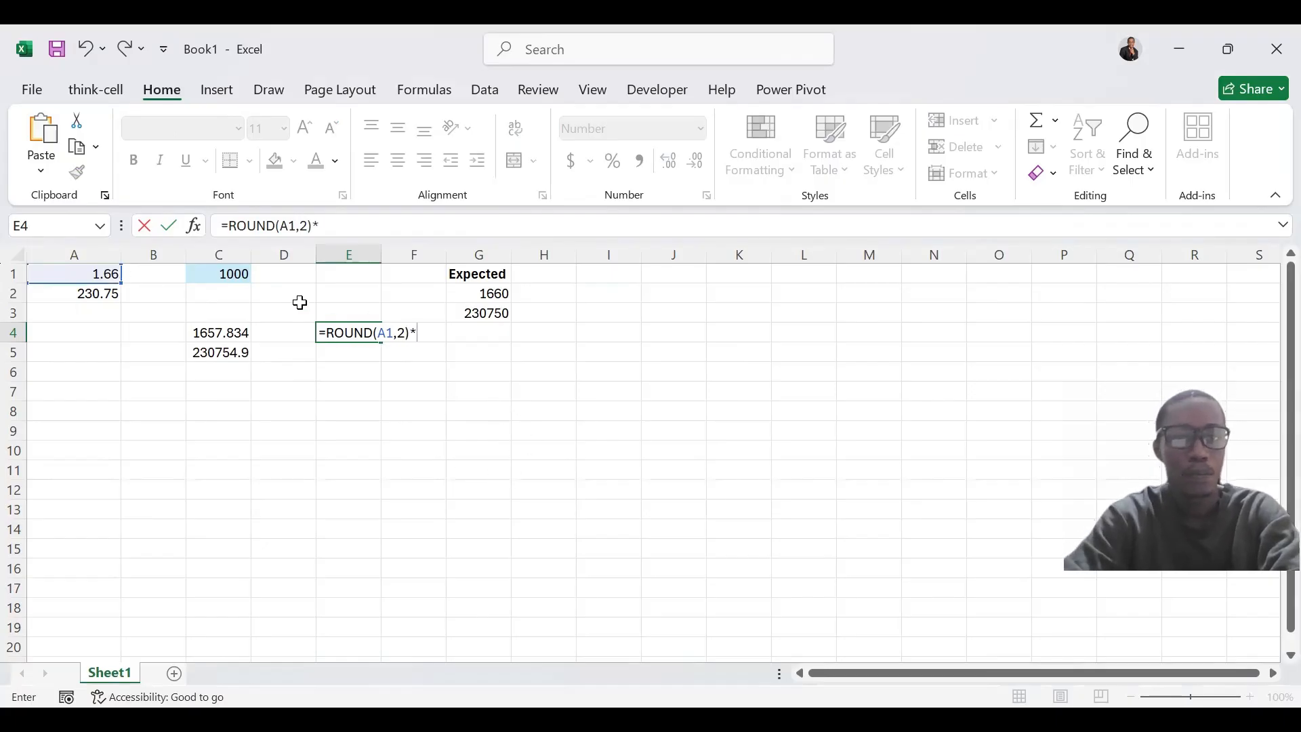
pyautogui.click(229, 272)
pyautogui.hotkey('ctrl', 'Return')
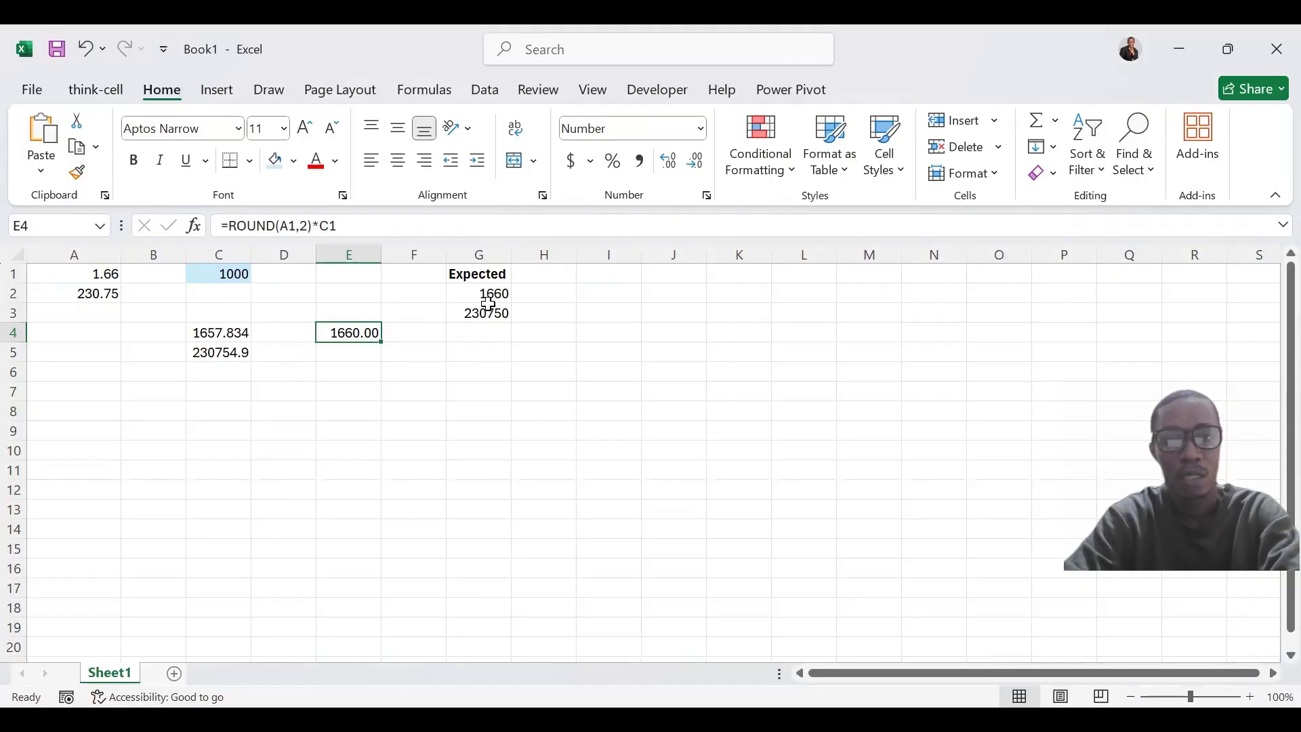
# Enter the formula =ROUND(A2,2)*C1 in cell E5 to round the second number before multiplying
pyautogui.click(345, 353)
pyautogui.write('=')
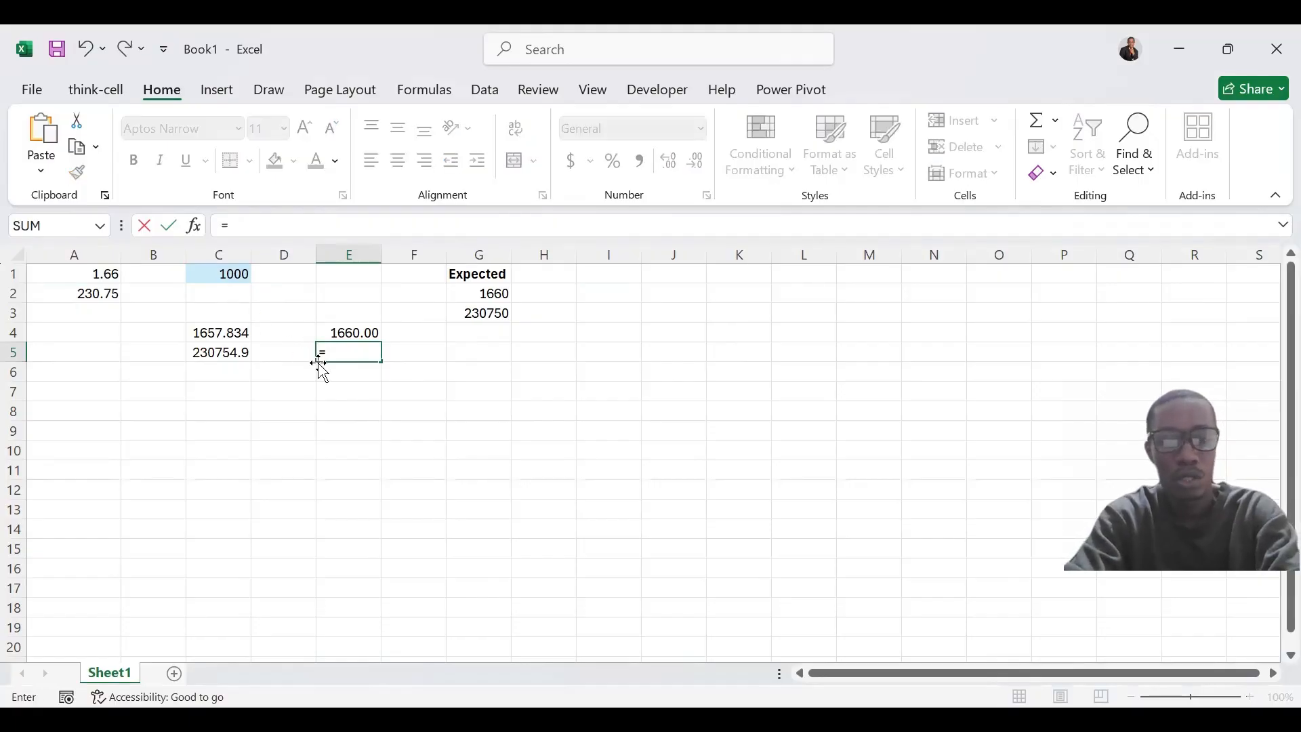
pyautogui.write('round')
pyautogui.press('Tab')
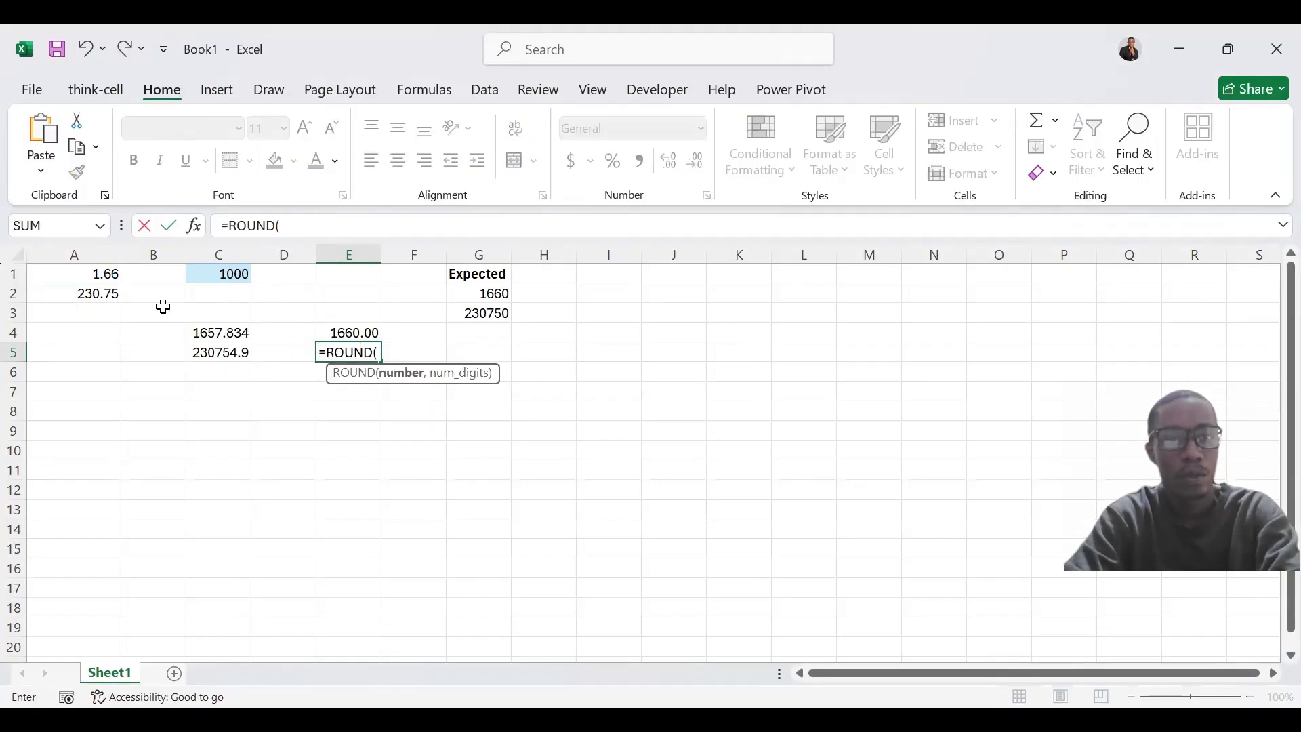
pyautogui.click(93, 297)
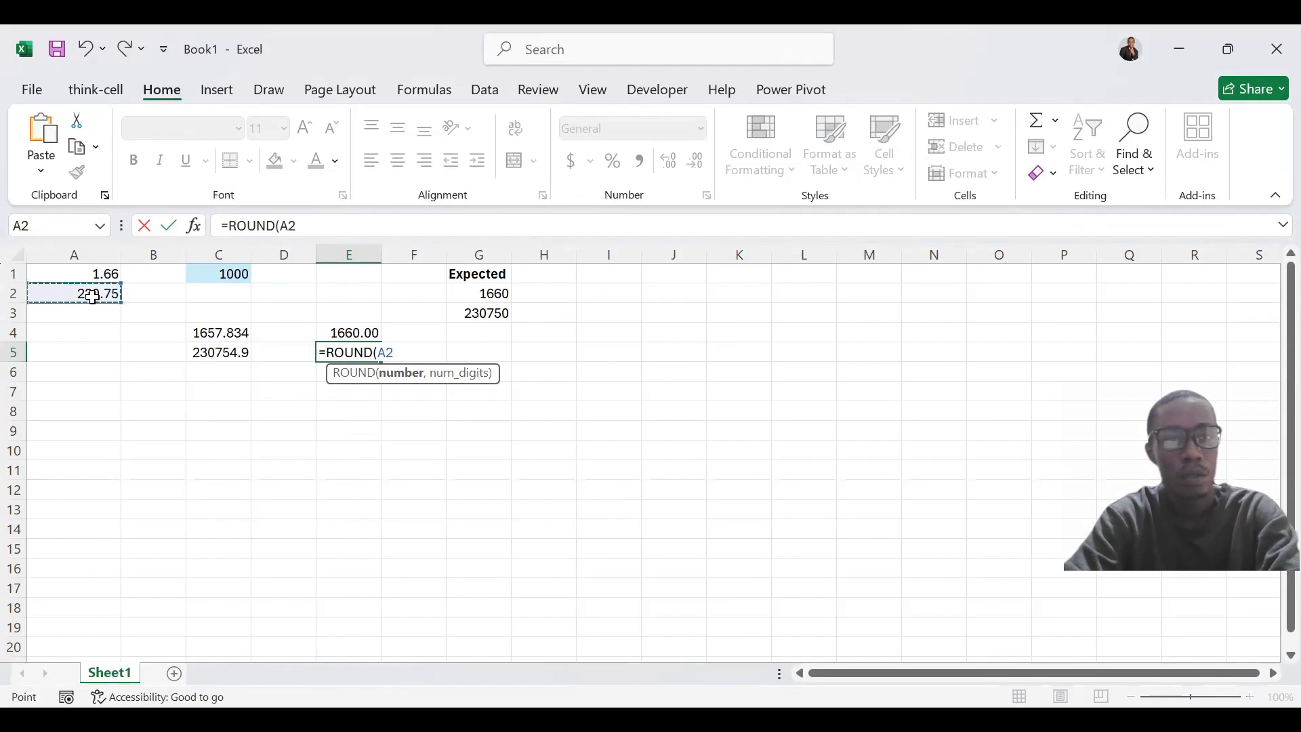
pyautogui.write(',')
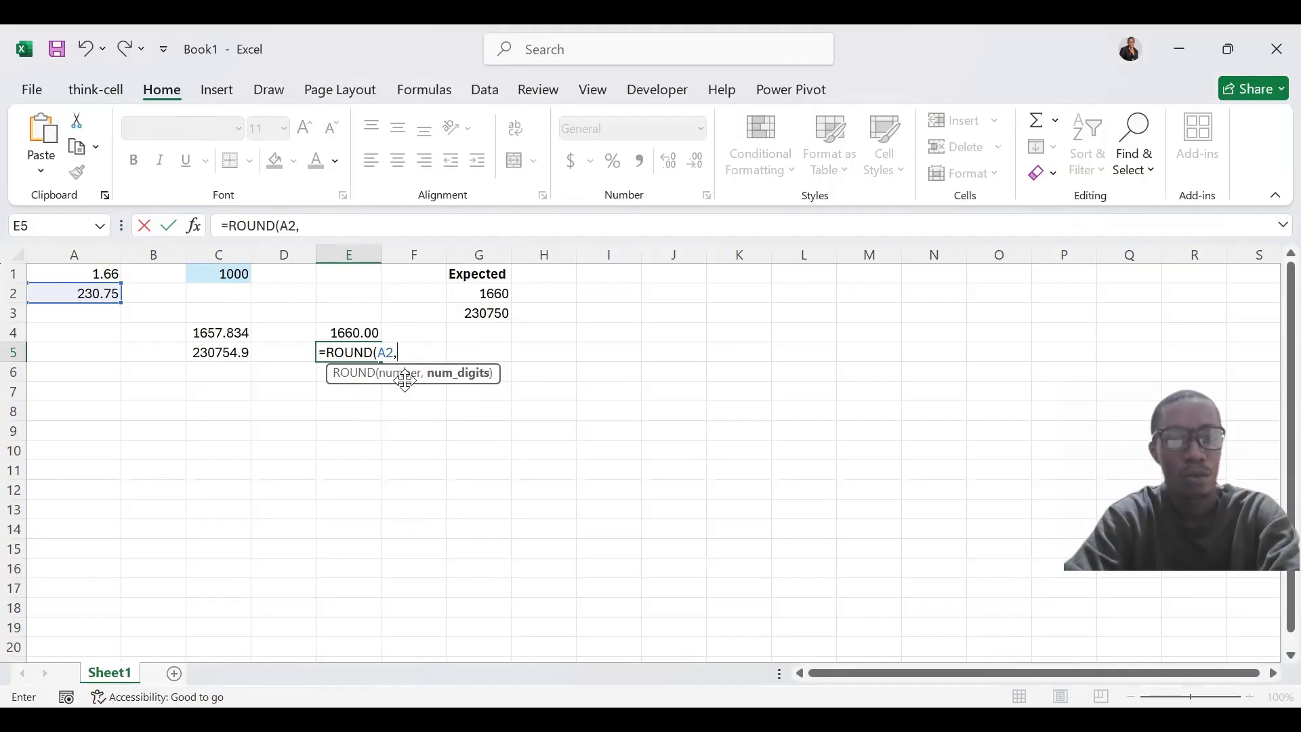
pyautogui.write('2)')
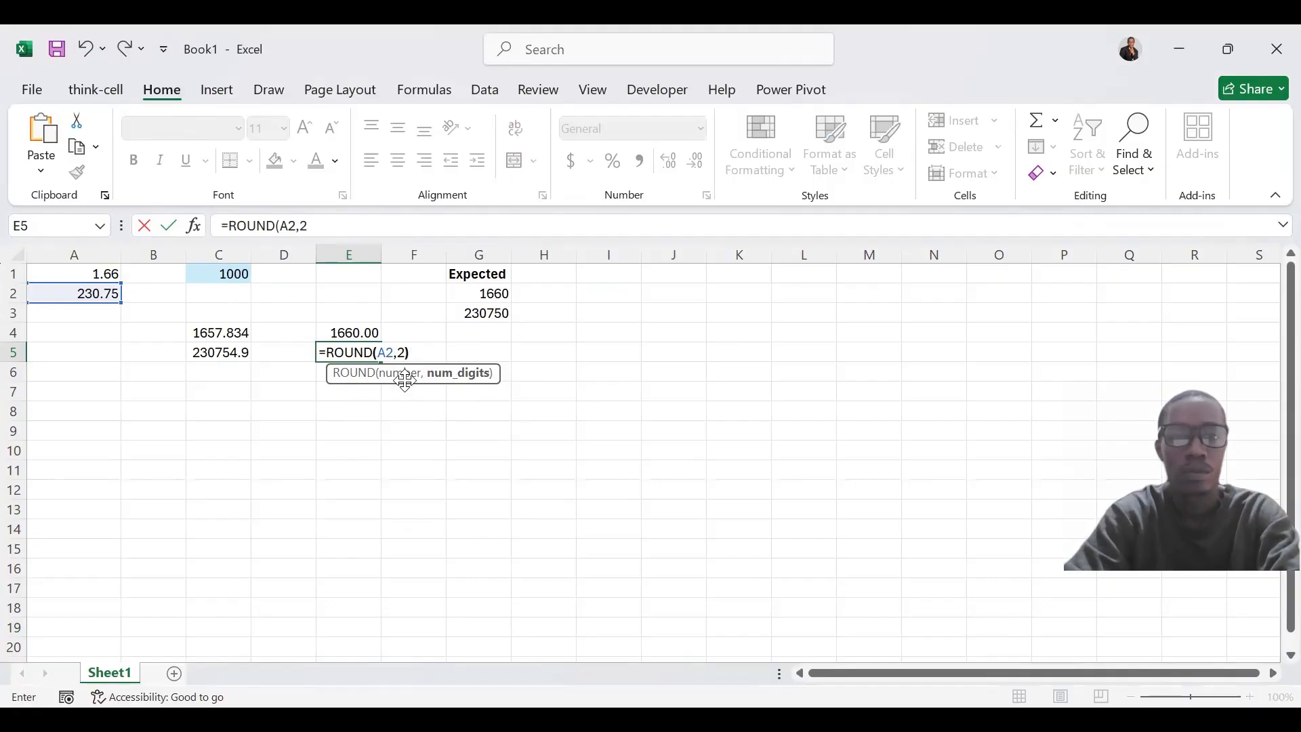
pyautogui.write('*')
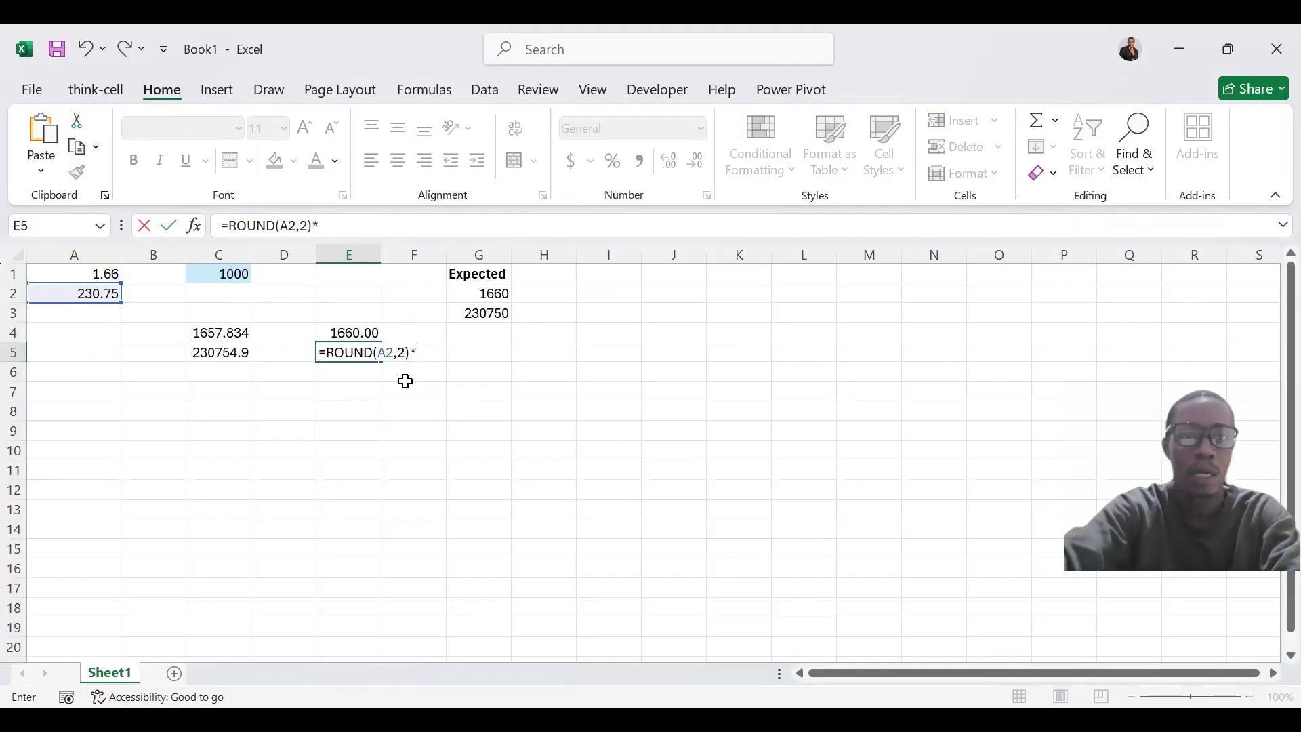
pyautogui.click(224, 273)
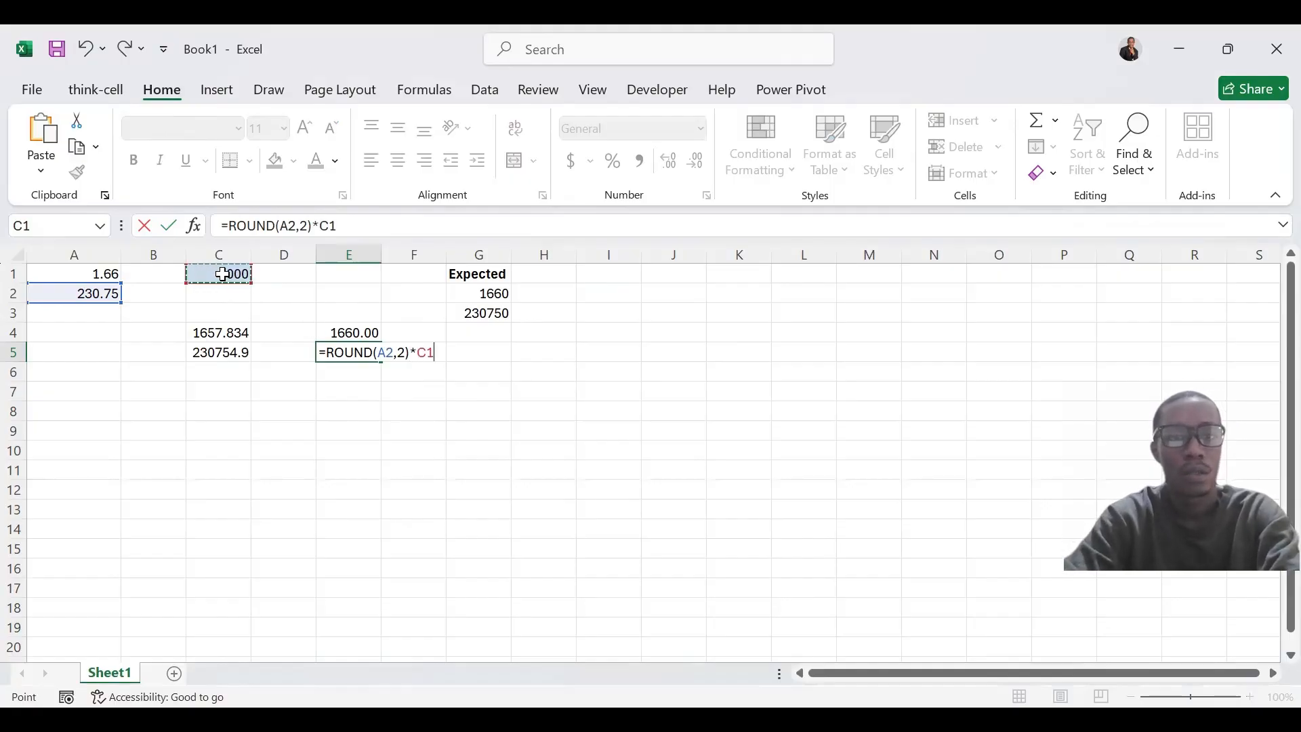
pyautogui.hotkey('ctrl', 'Return')
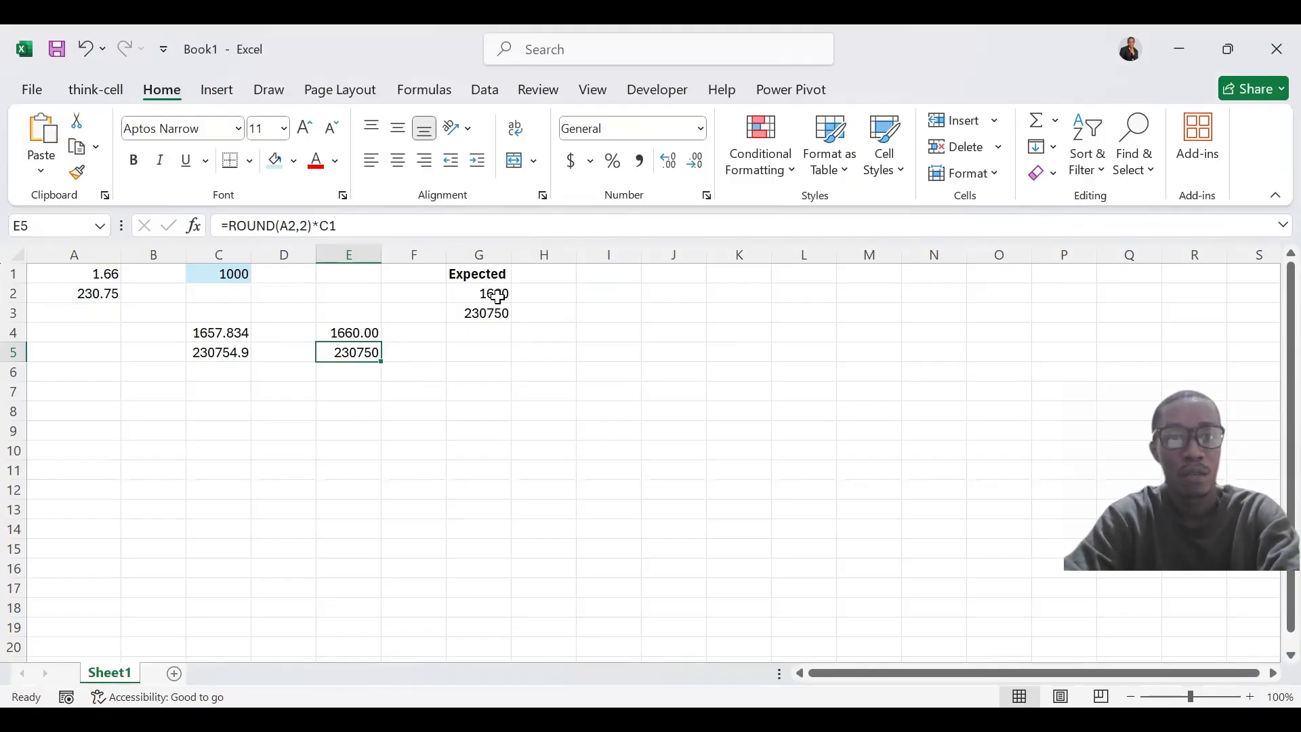
# Format the rounded product in cell E4 to display no decimal places
pyautogui.click(346, 331)
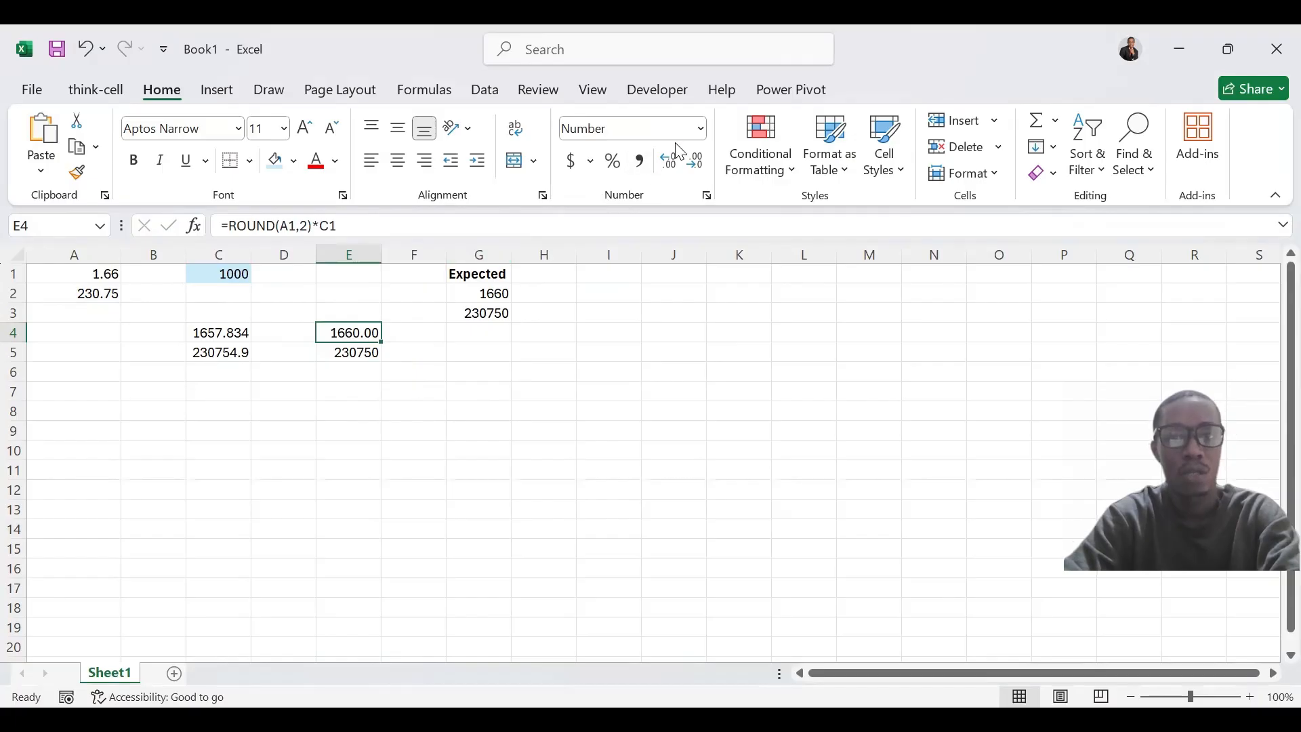
pyautogui.click(690, 160)
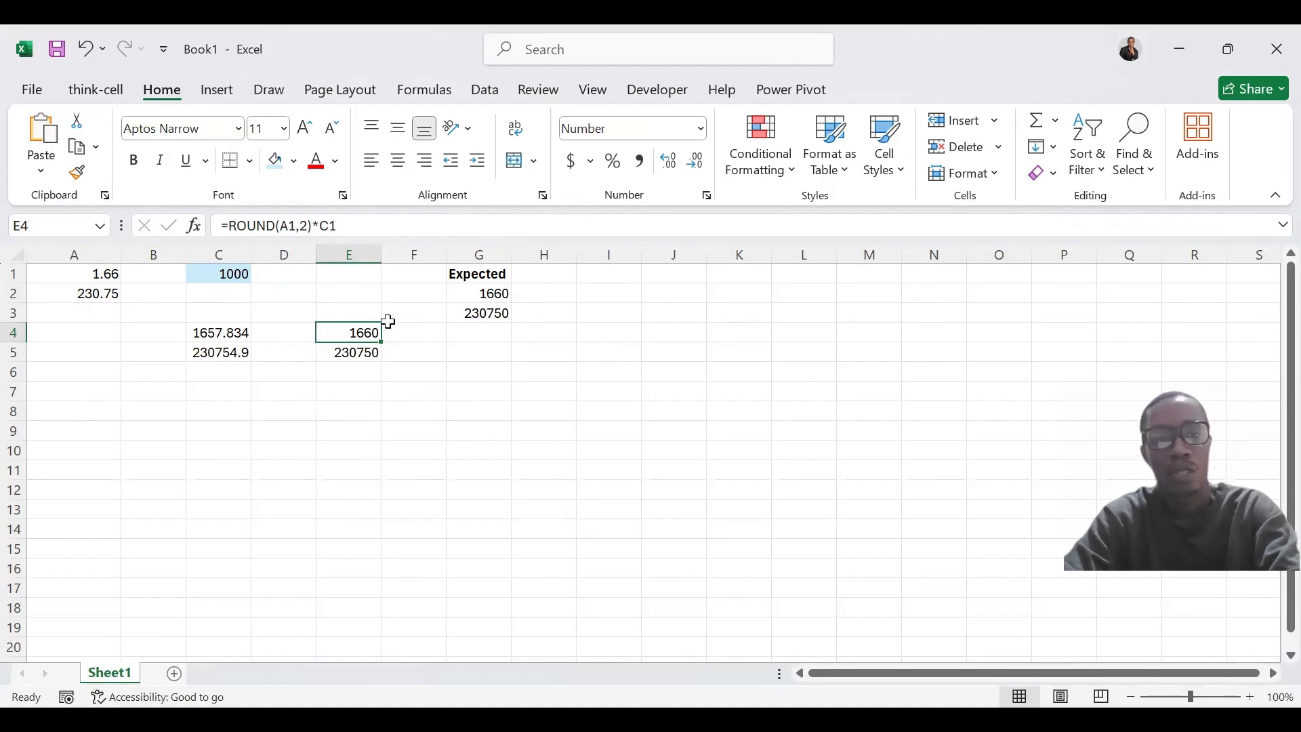
pyautogui.click(269, 225)
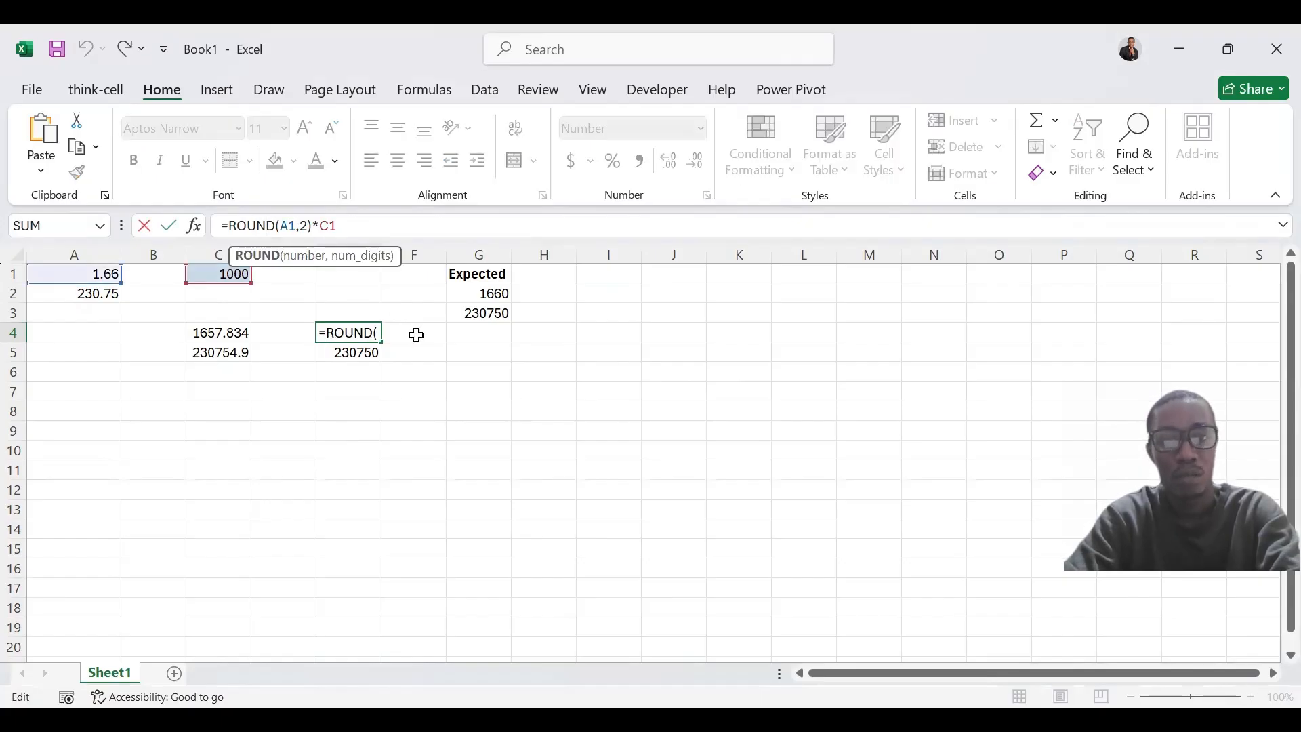
pyautogui.hotkey('ctrl', 'Return')
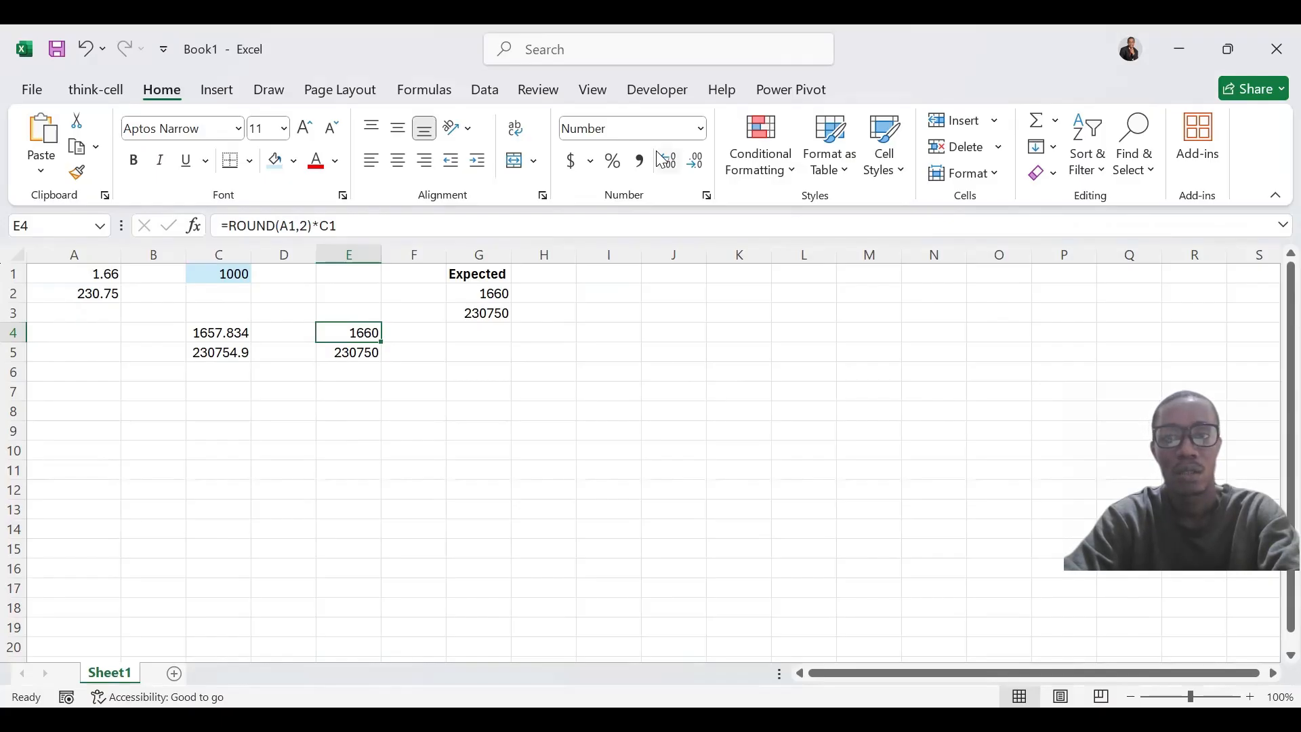
pyautogui.hotkey('alt', 'Tab')
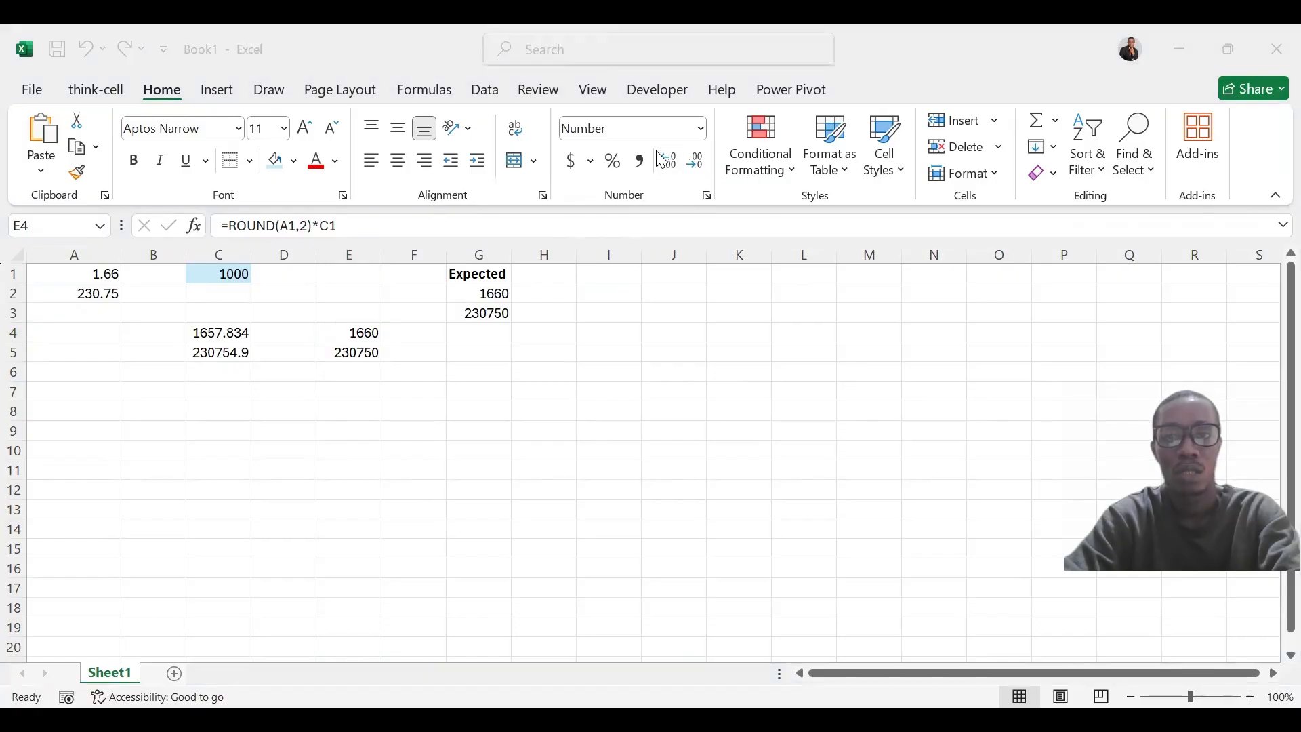